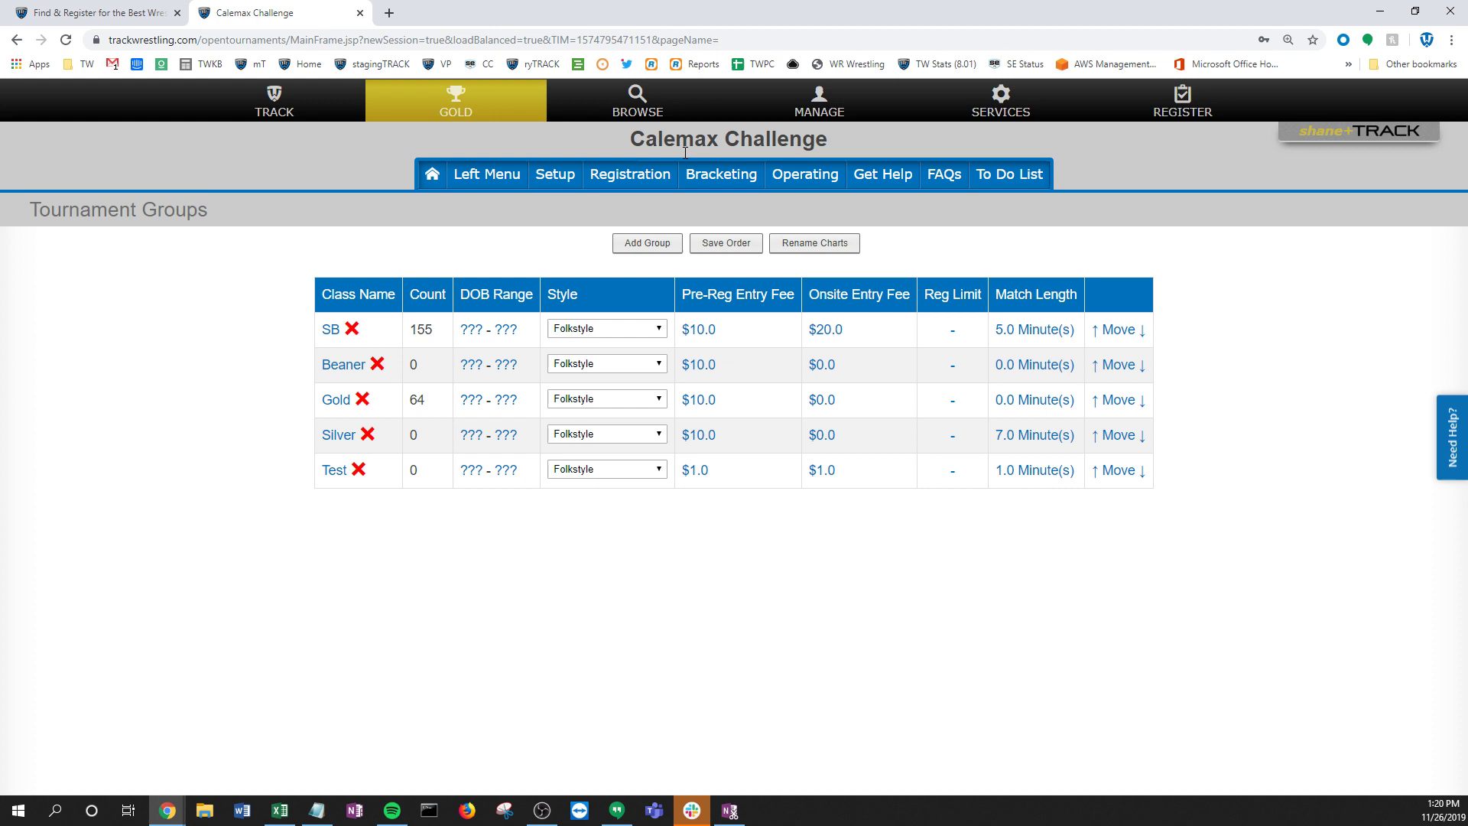
Step: Log into the Calemax Challenge pre-registration admin from Registration > Pre-Reg Limits, opening its Wrestler List
{"action": "left_click", "coordinate": [626, 177]}
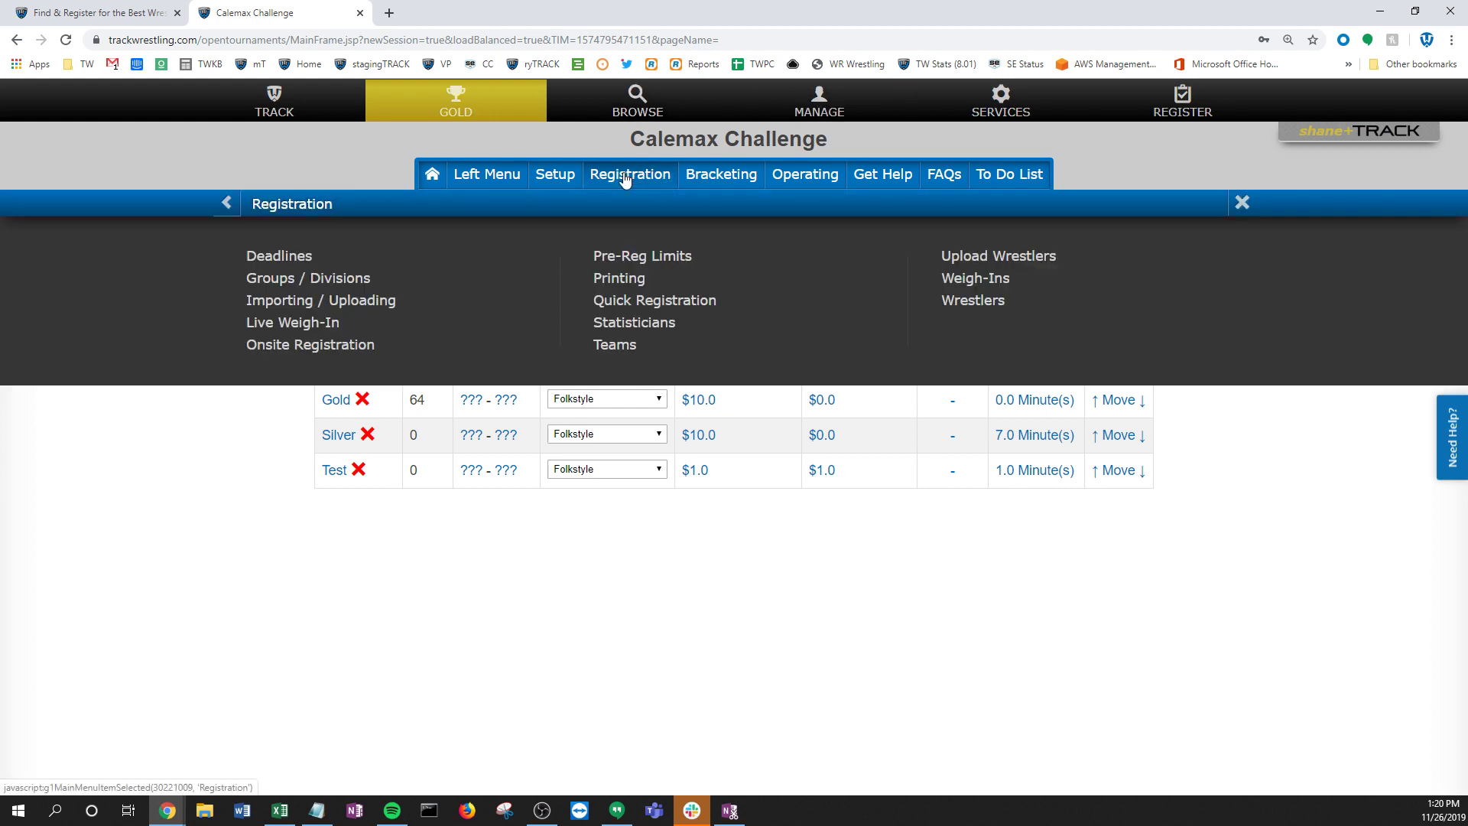
{"action": "left_click", "coordinate": [629, 260]}
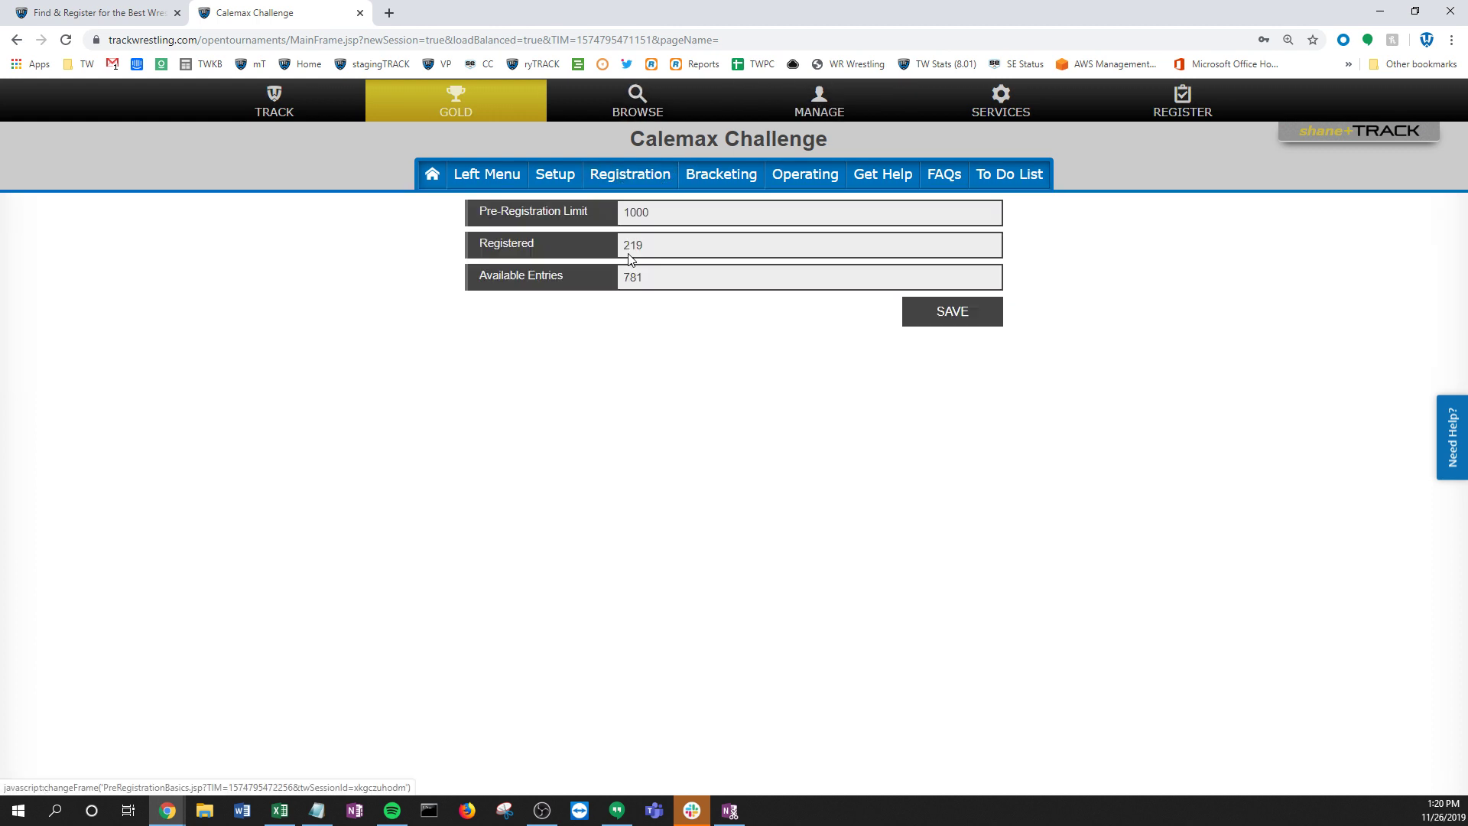
{"action": "left_click", "coordinate": [294, 243]}
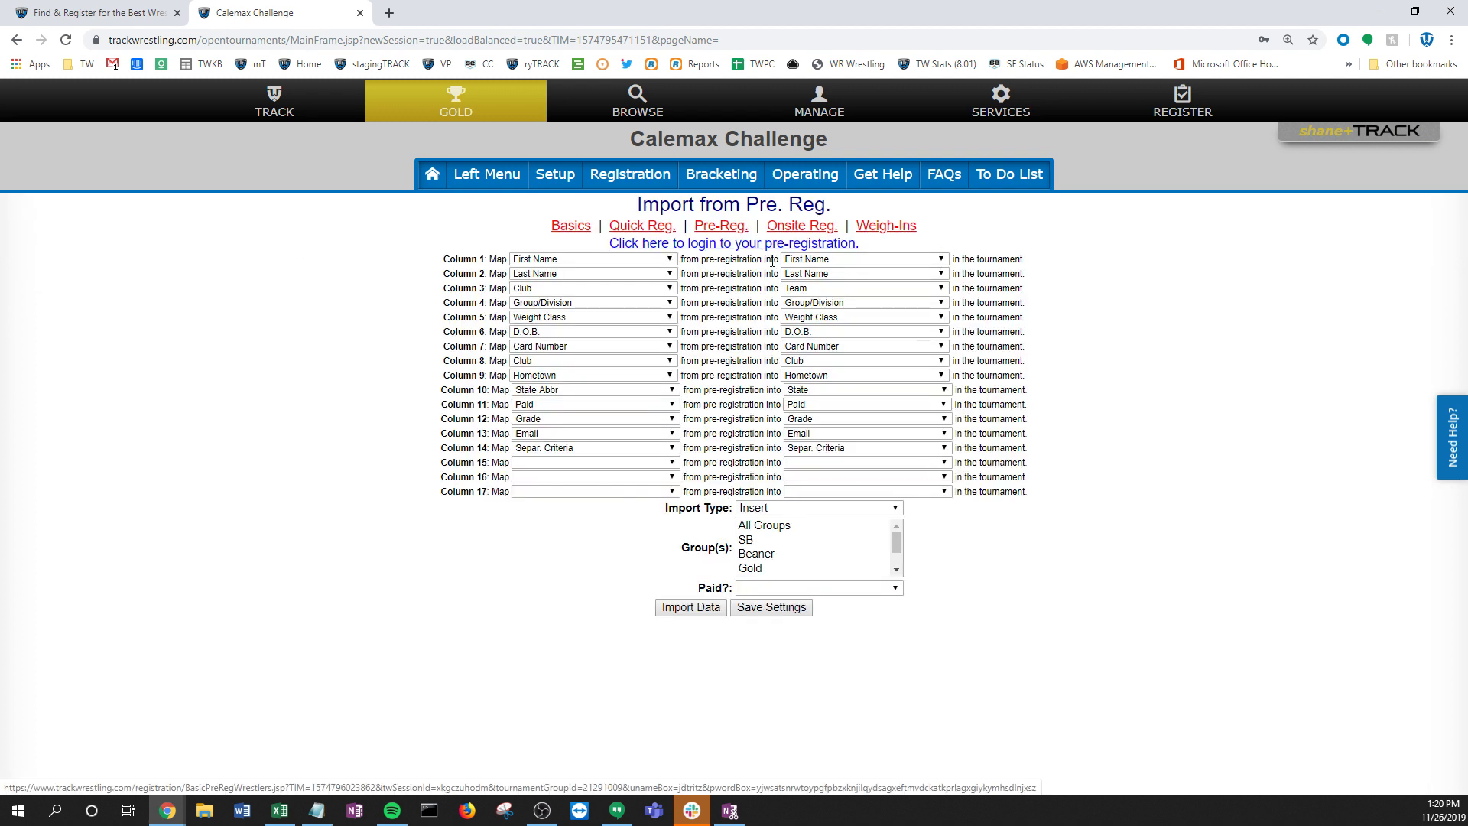
{"action": "left_click", "coordinate": [716, 246]}
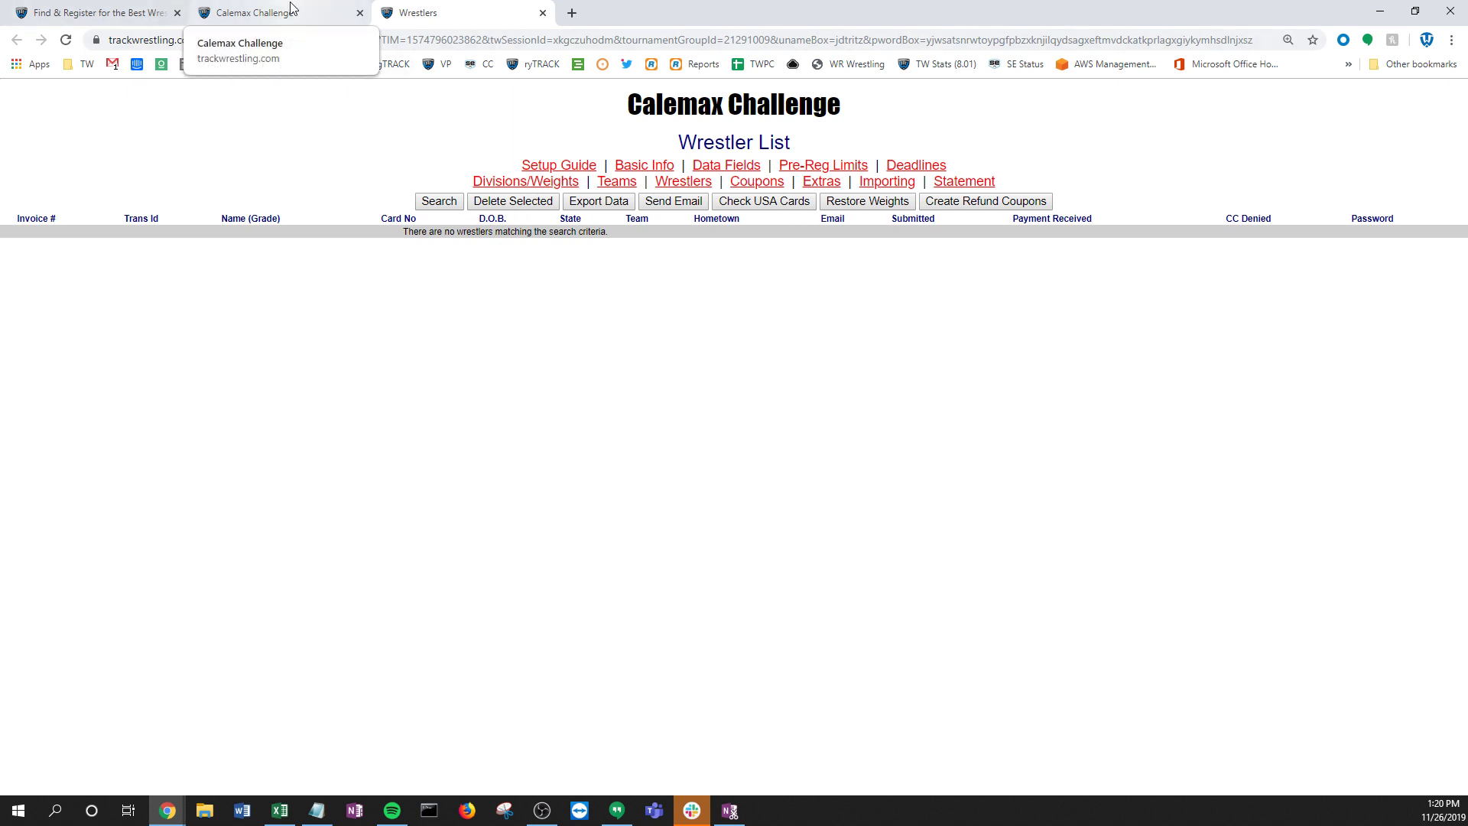
Step: Close the Wrestler List and open Calemax Challenge's public pre-registration page from the events list
{"action": "left_click", "coordinate": [543, 13]}
{"action": "left_click", "coordinate": [149, 20]}
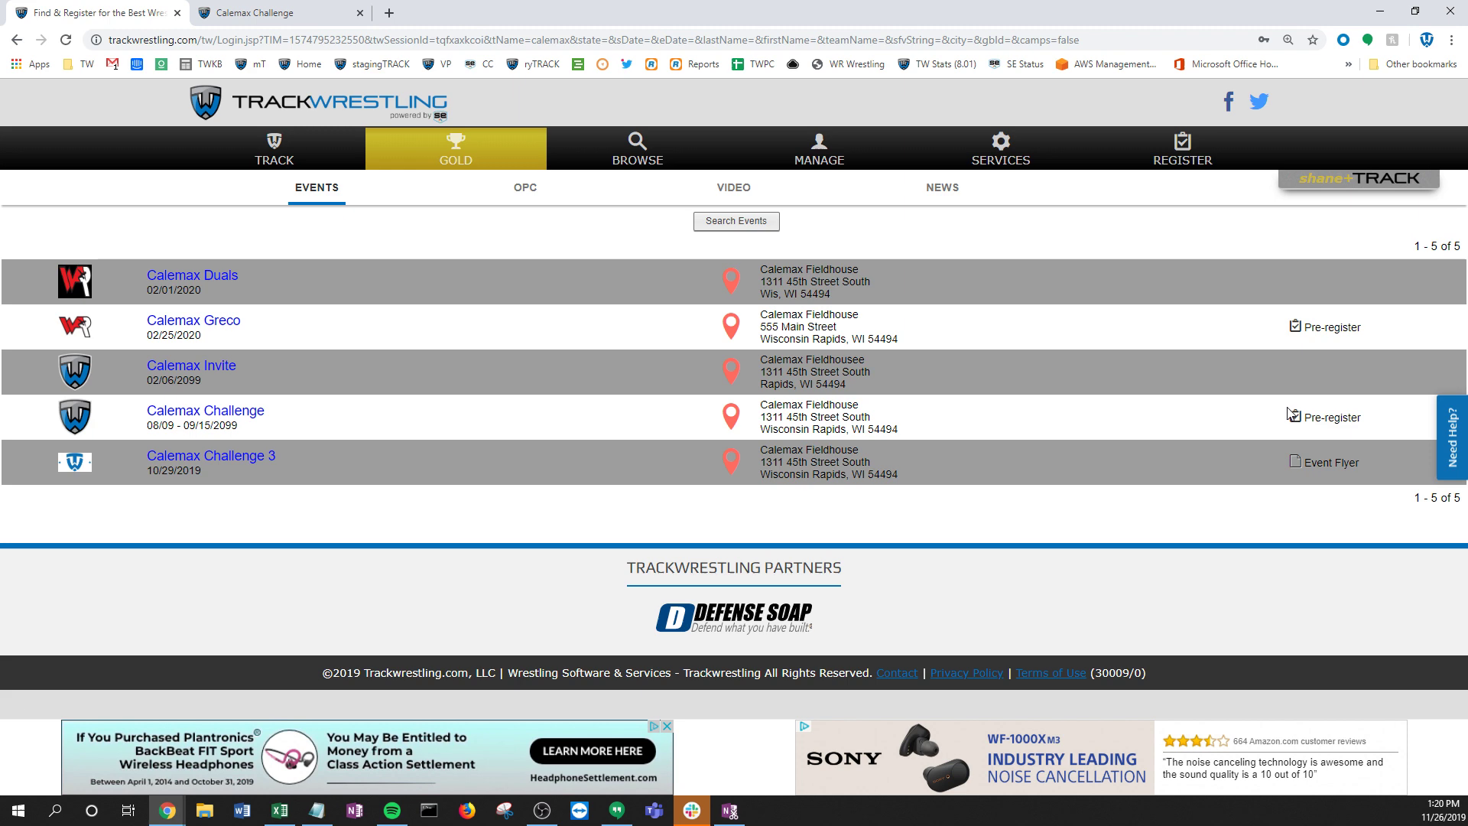
{"action": "left_click", "coordinate": [1325, 419]}
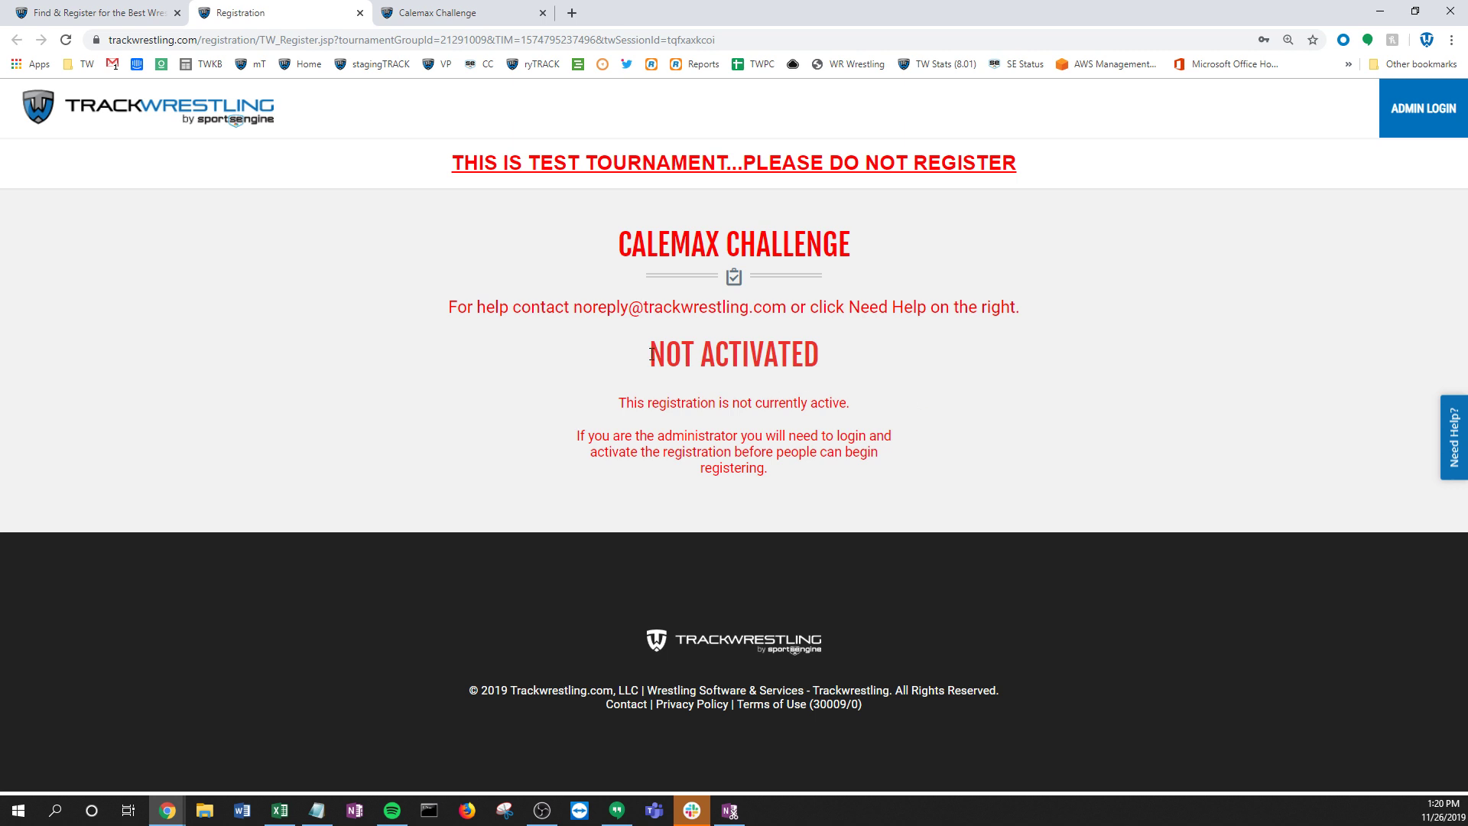
Step: Highlight the NOT ACTIVATED notice and the help contact address on the page
{"action": "left_click_drag", "start_coordinate": [651, 354], "coordinate": [842, 360]}
{"action": "left_click", "coordinate": [904, 359]}
{"action": "left_click_drag", "start_coordinate": [574, 306], "coordinate": [783, 308]}
{"action": "left_click", "coordinate": [598, 309]}
Step: Open the admin login FAQ checklist, then return to the Calemax Challenge Wrestler List
{"action": "left_click", "coordinate": [1411, 114]}
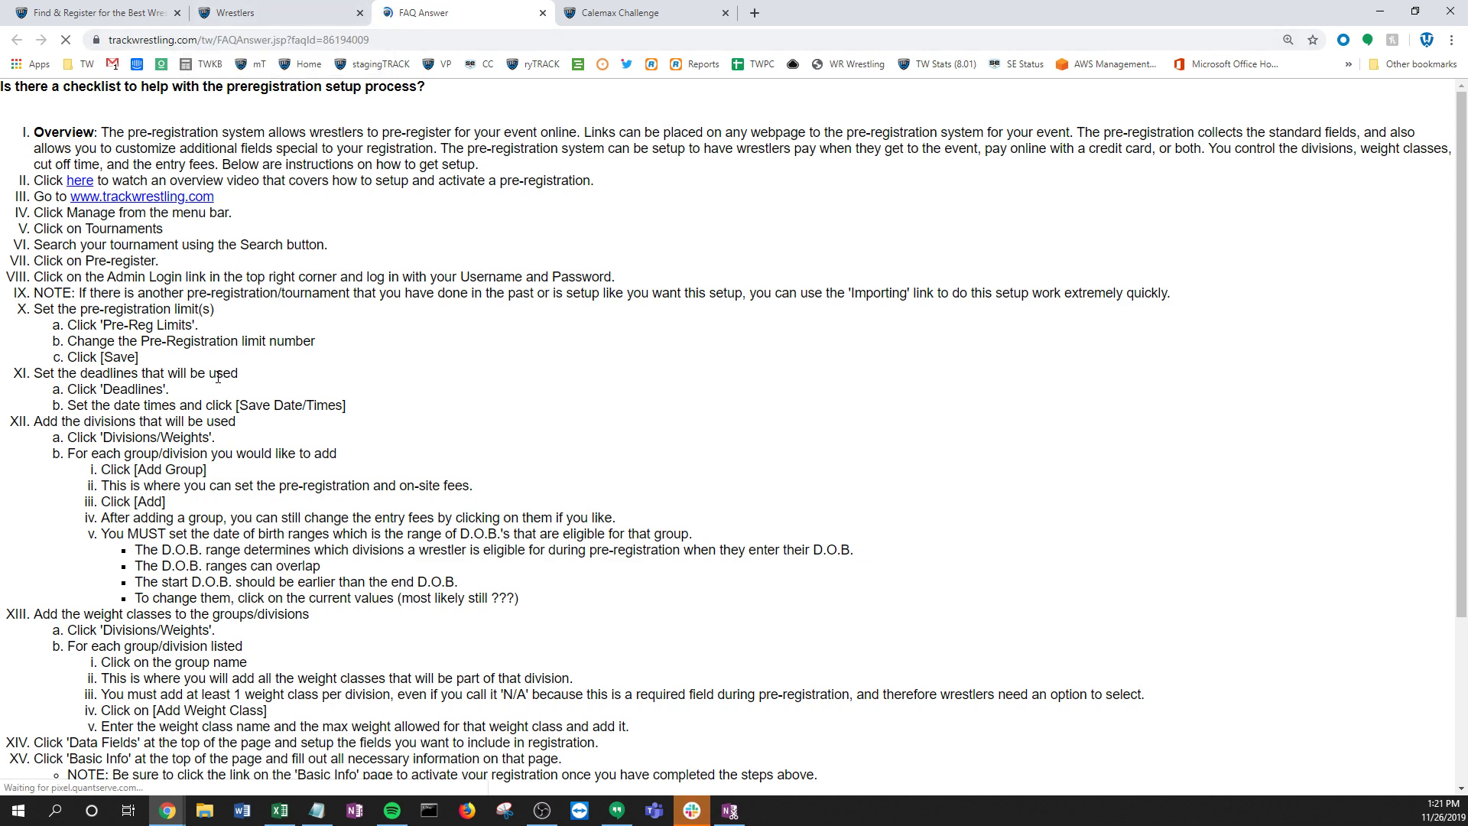
{"action": "left_click", "coordinate": [284, 19]}
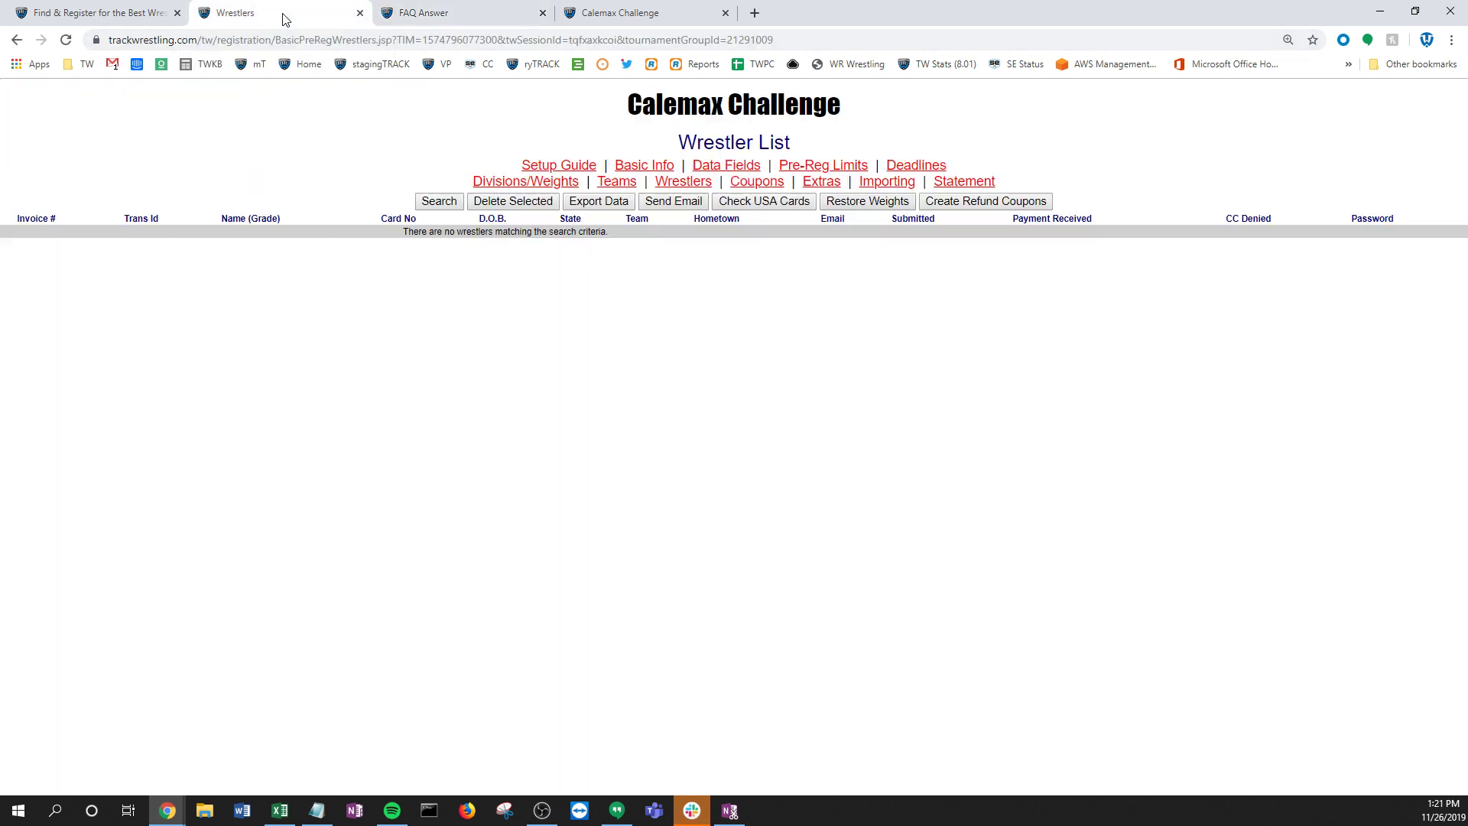
Step: Open Basic Info and highlight the warning that the registration is IN-ACTIVE
{"action": "left_click", "coordinate": [640, 167]}
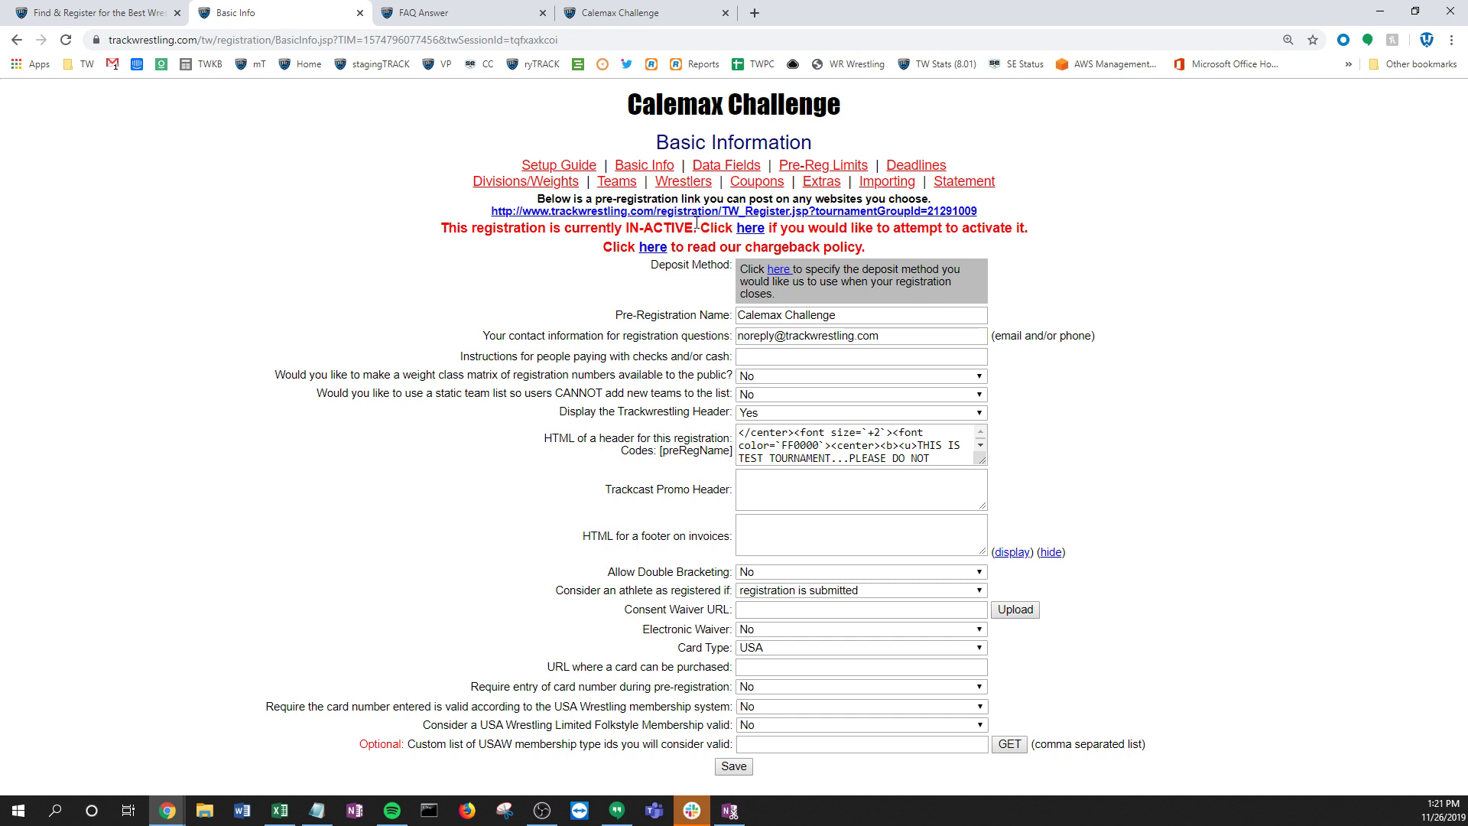
{"action": "left_click_drag", "start_coordinate": [445, 228], "coordinate": [1035, 230]}
{"action": "left_click", "coordinate": [1059, 235]}
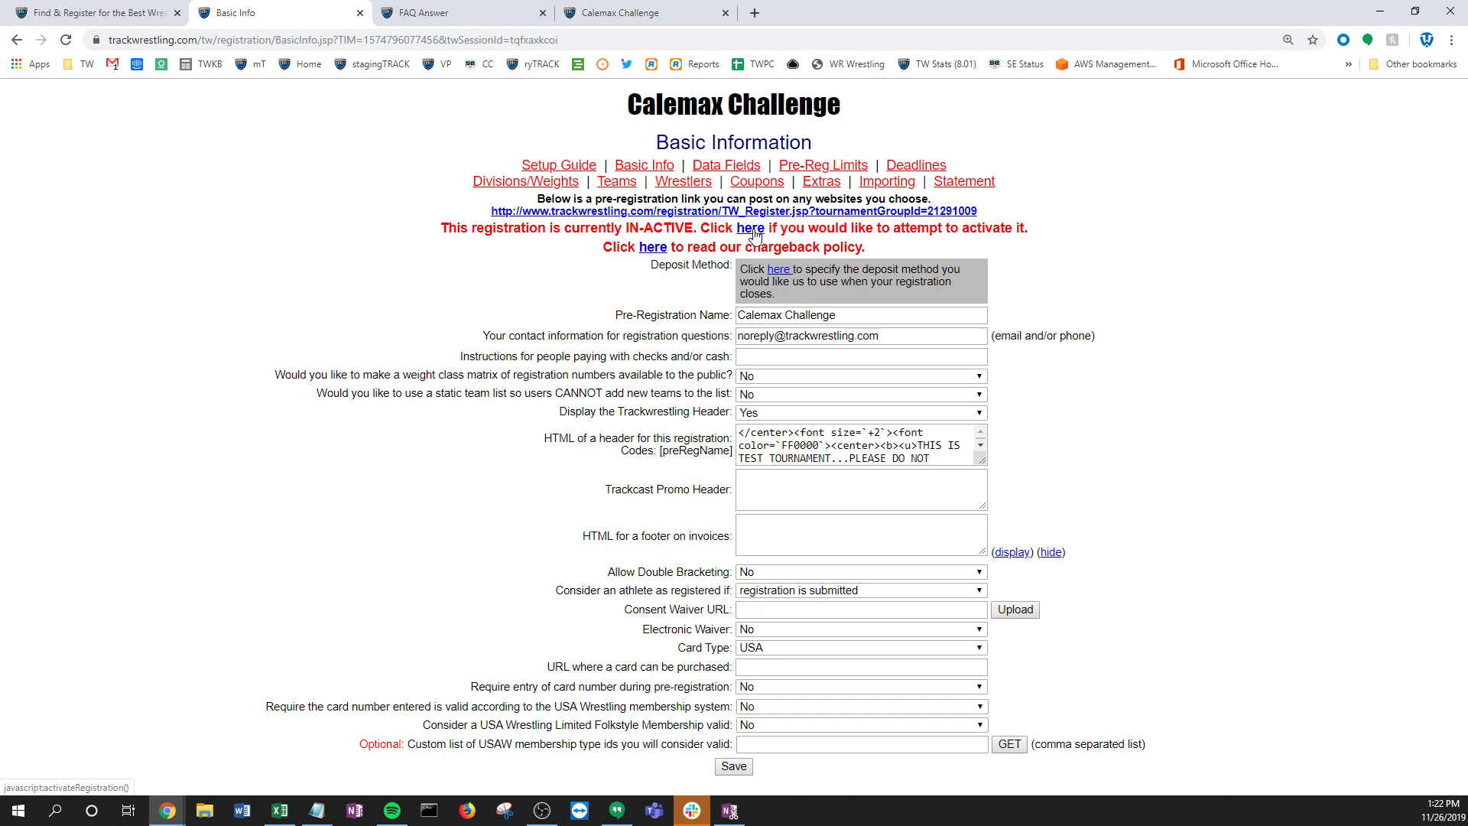
{"action": "left_click", "coordinate": [753, 231]}
{"action": "type", "text": "I"}
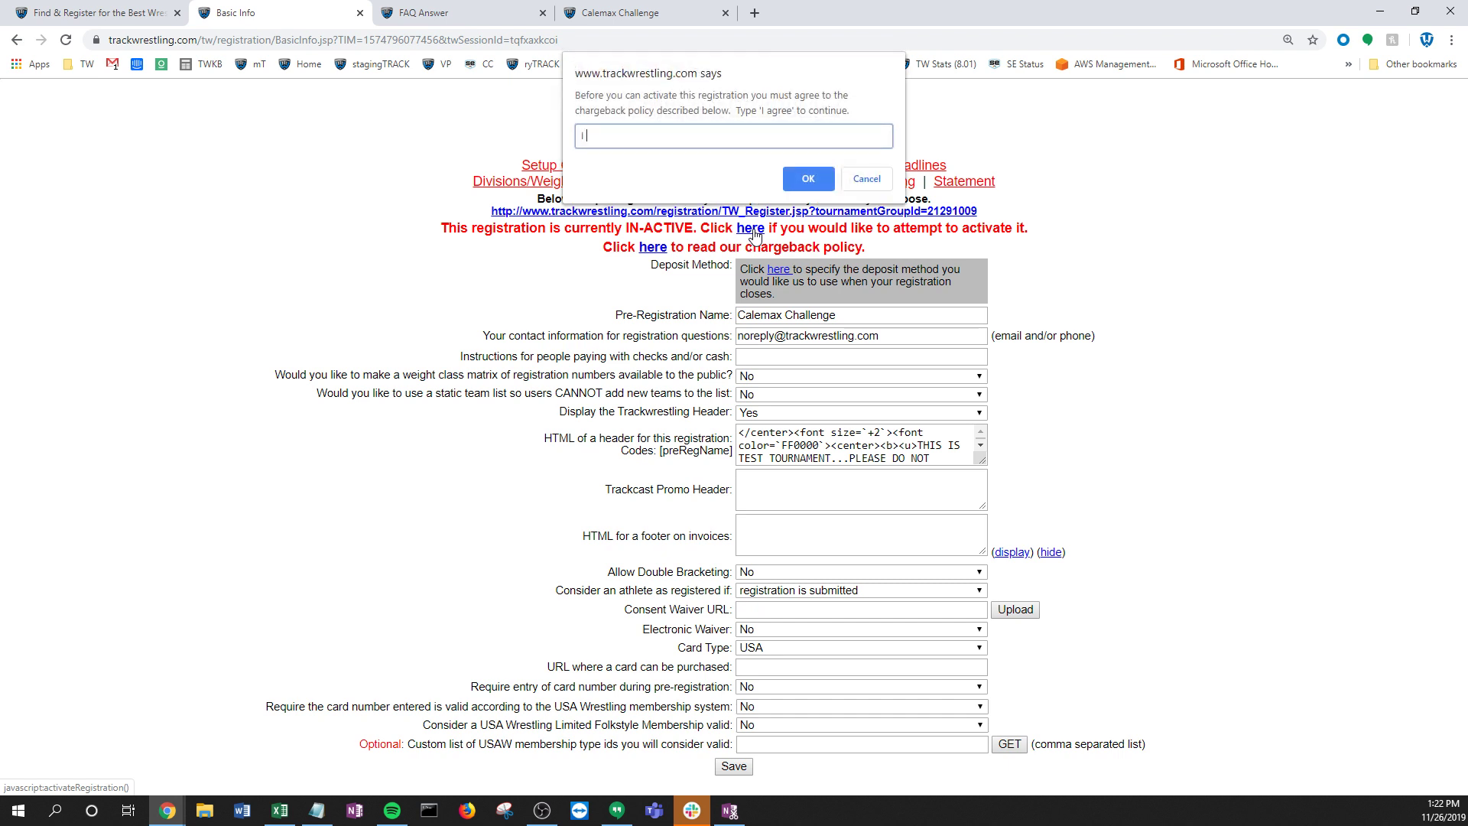
{"action": "type", "text": " agree"}
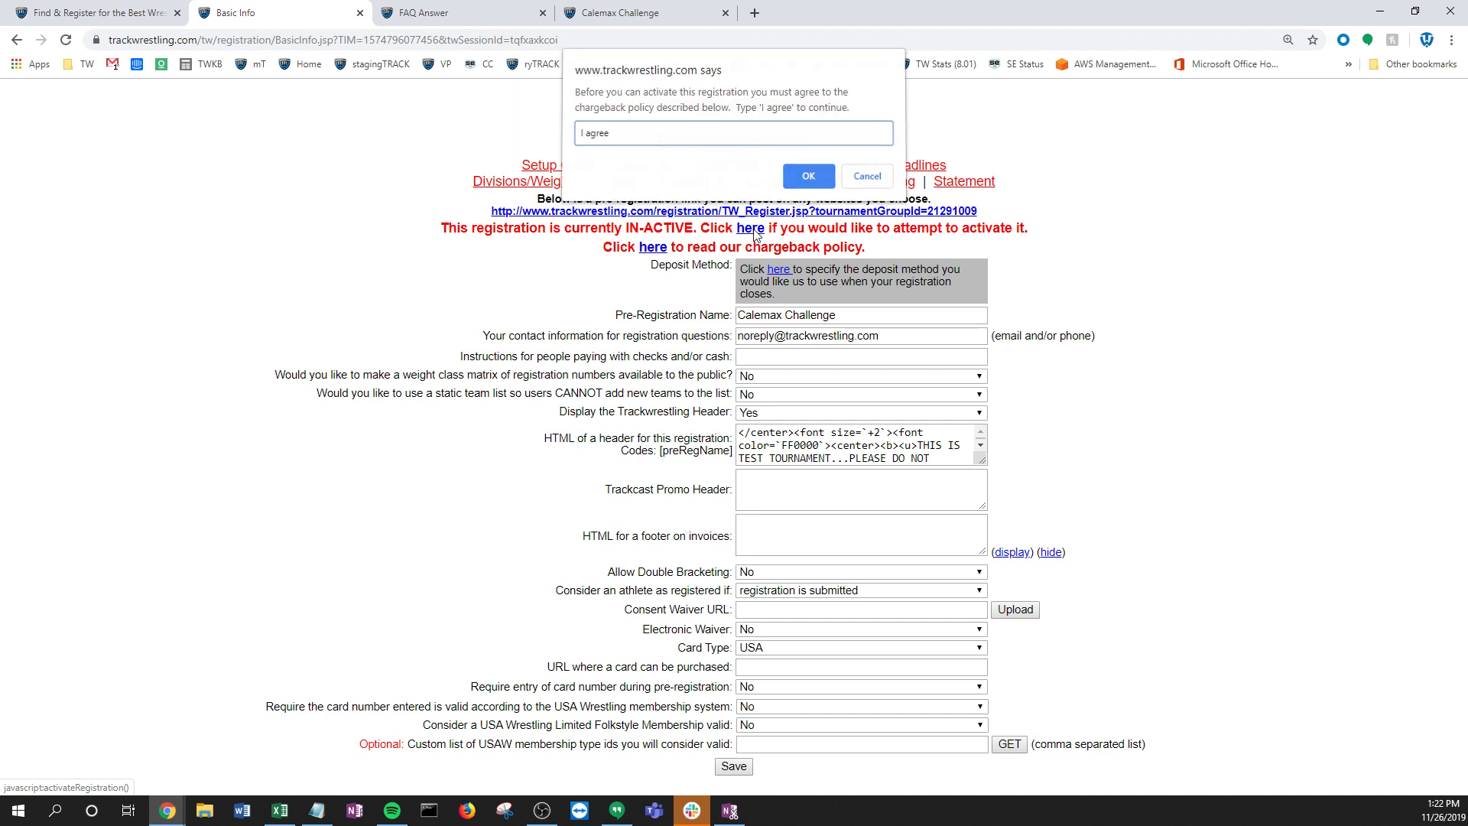
{"action": "key", "text": "Return"}
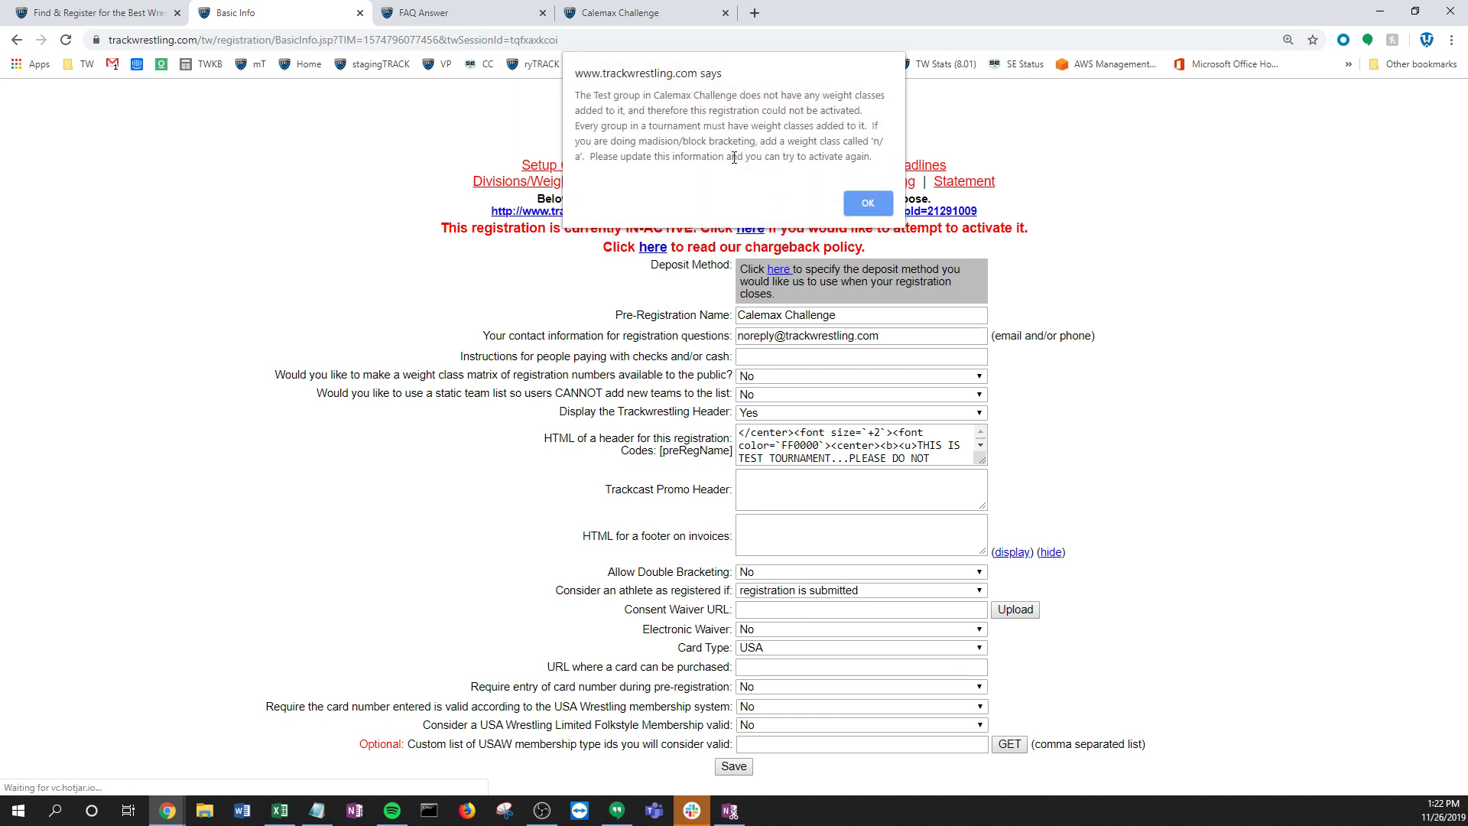
{"action": "left_click_drag", "start_coordinate": [602, 96], "coordinate": [631, 96]}
{"action": "left_click", "coordinate": [870, 204]}
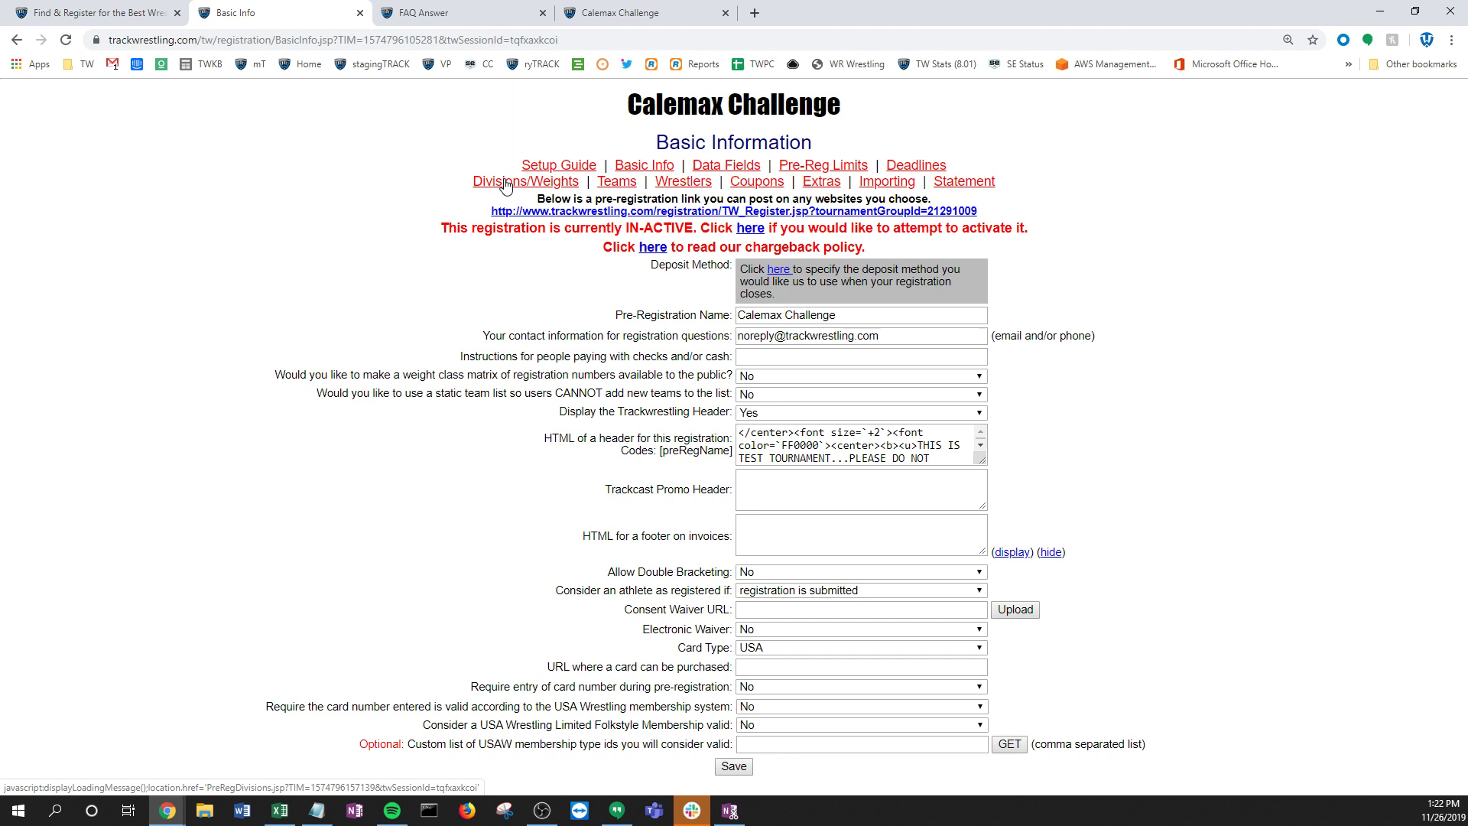
Step: Add an 'All' weight class to the Test group, then return to Basic Info
{"action": "left_click", "coordinate": [505, 183]}
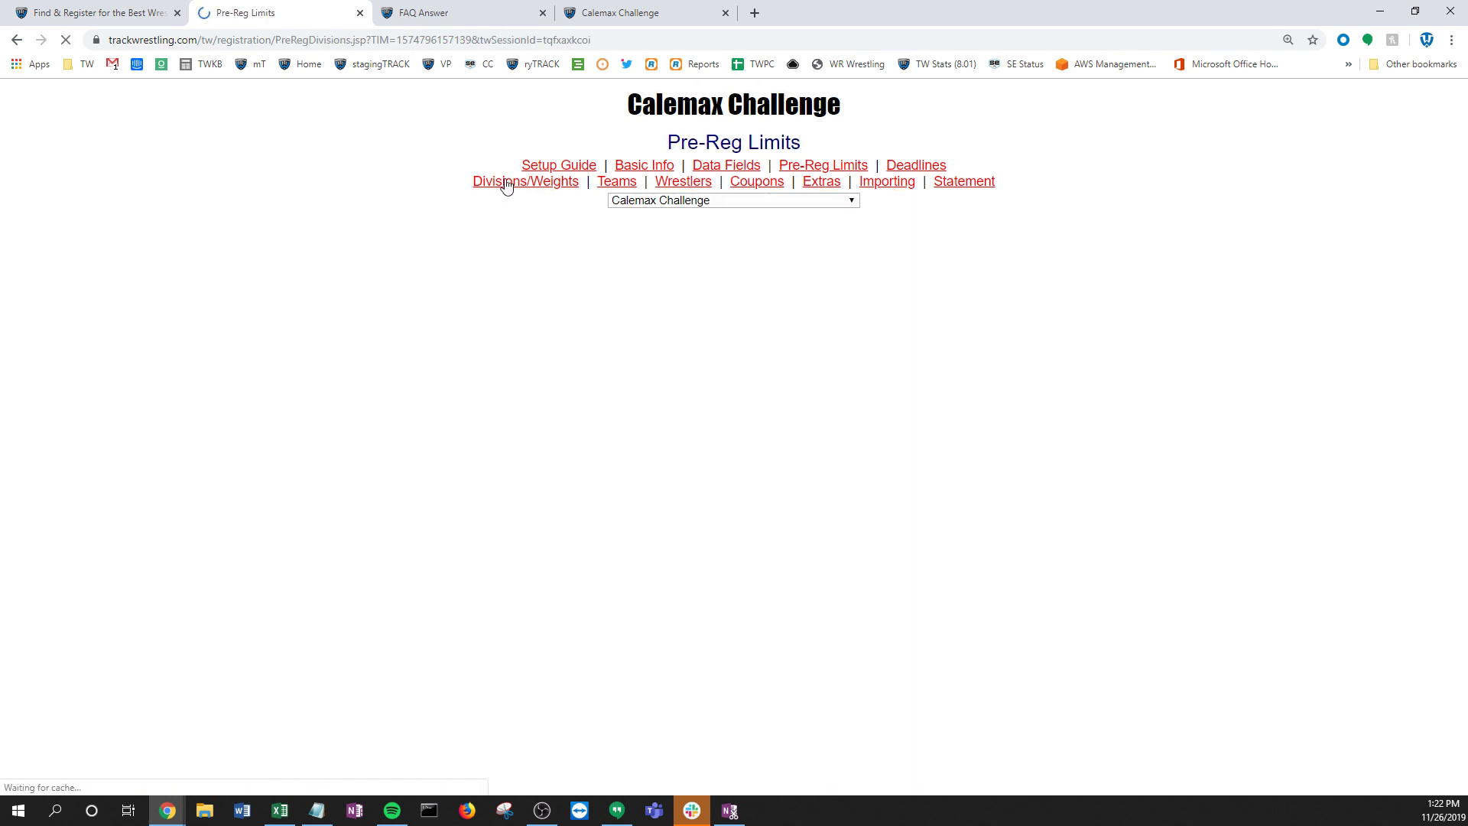
{"action": "left_click", "coordinate": [333, 425]}
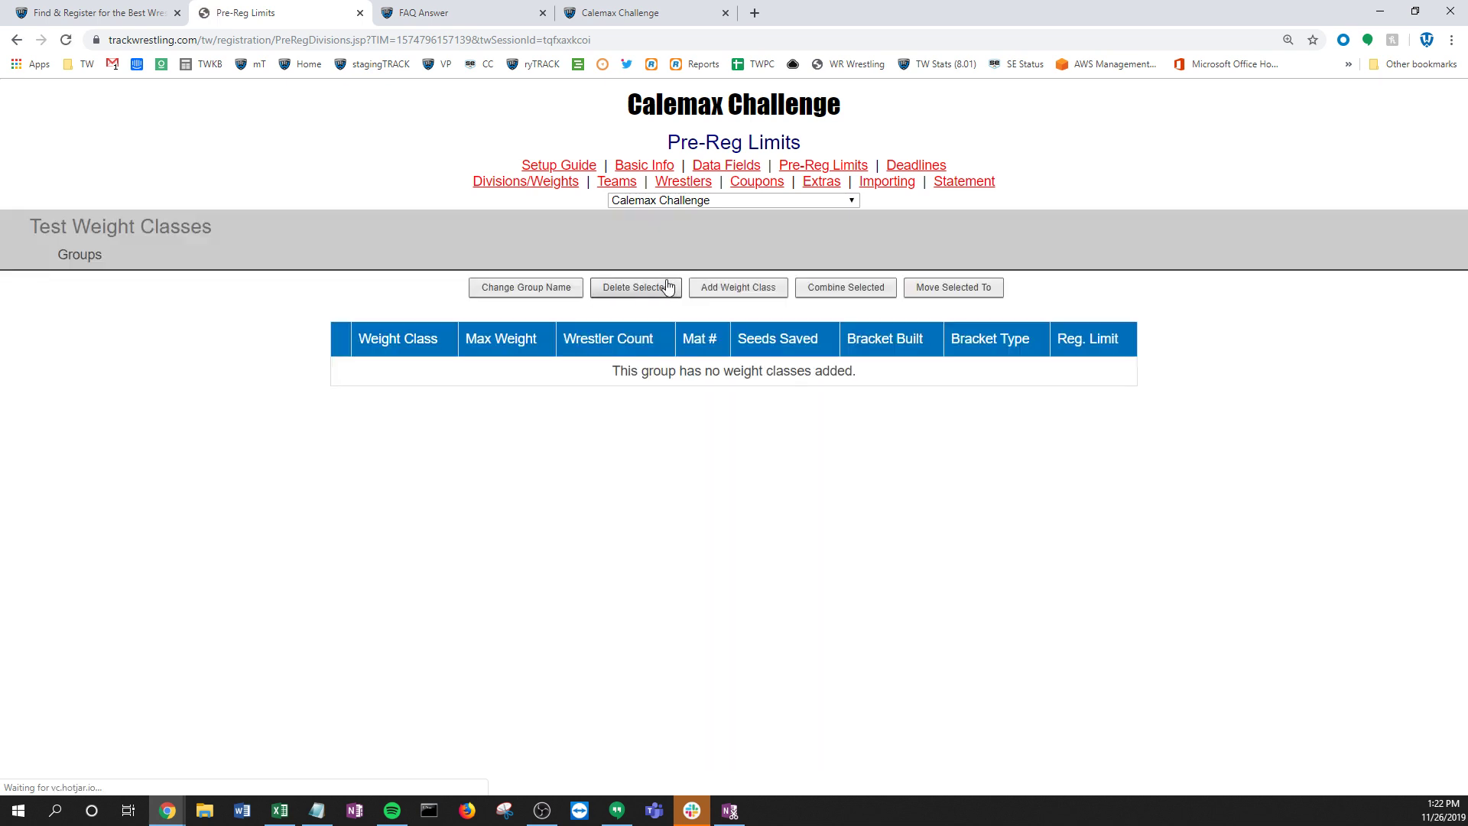
{"action": "left_click", "coordinate": [739, 288]}
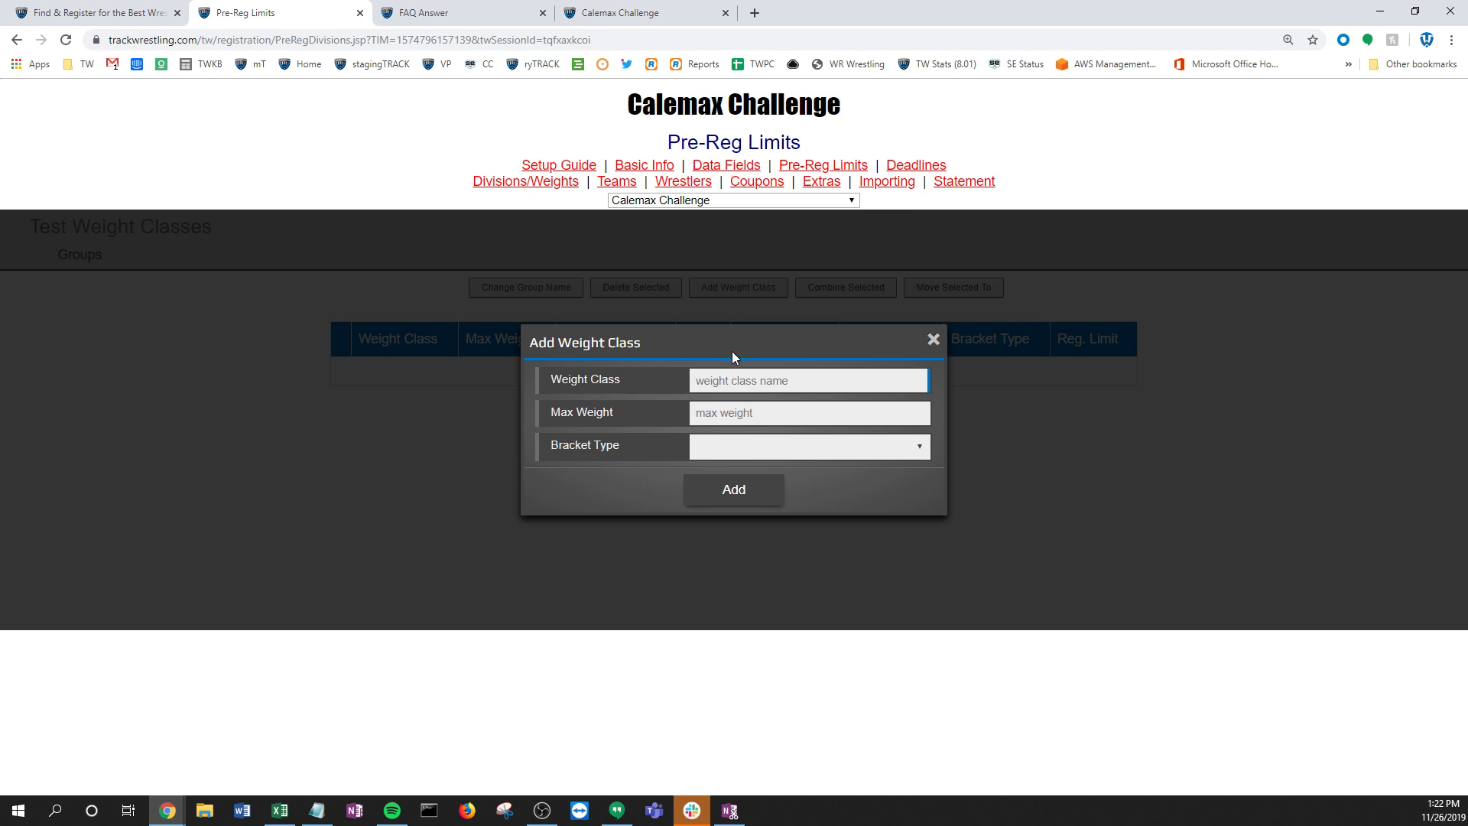
{"action": "type", "text": "All"}
{"action": "left_click", "coordinate": [741, 491]}
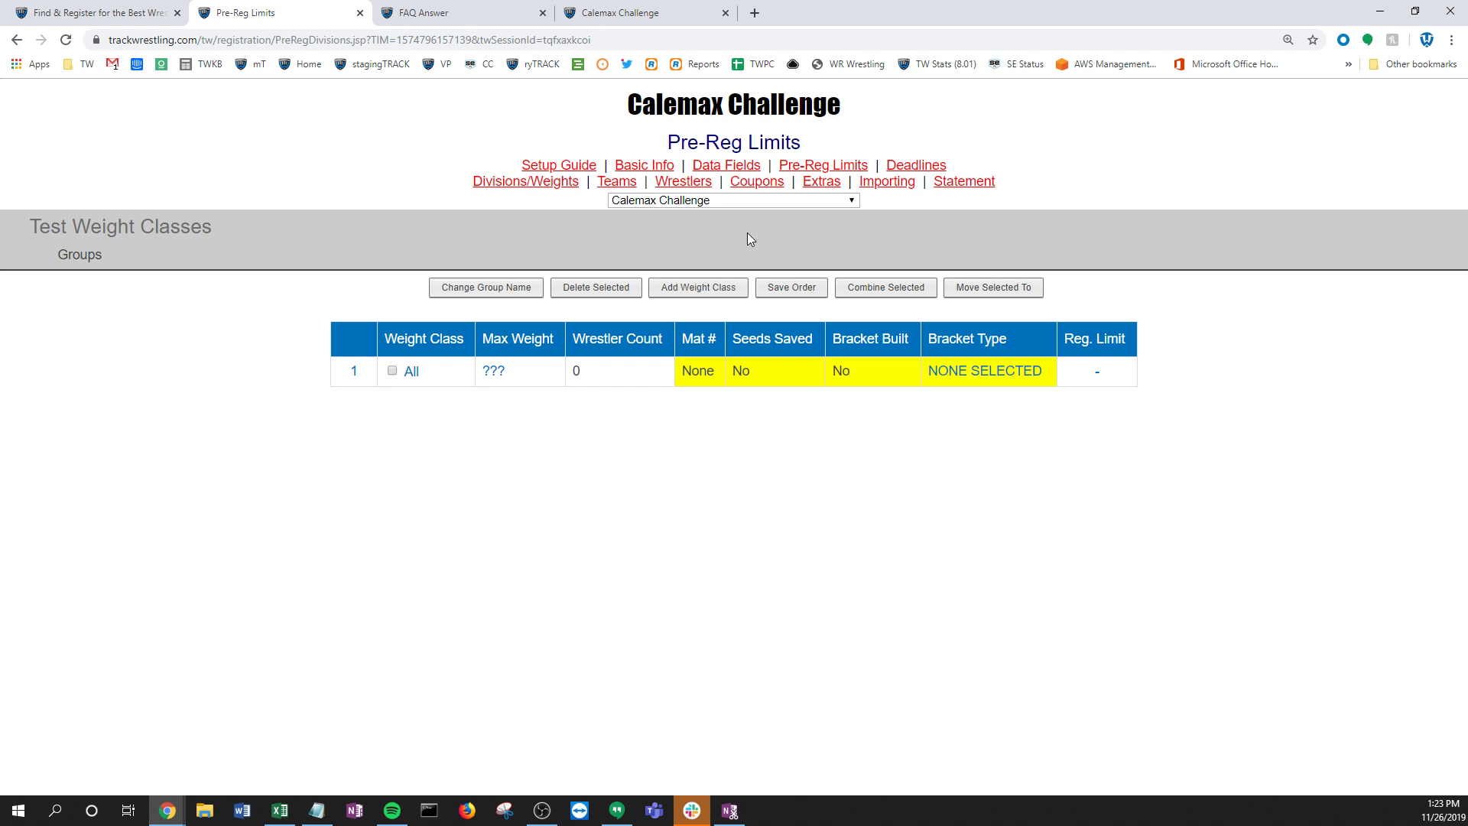
{"action": "left_click", "coordinate": [650, 168]}
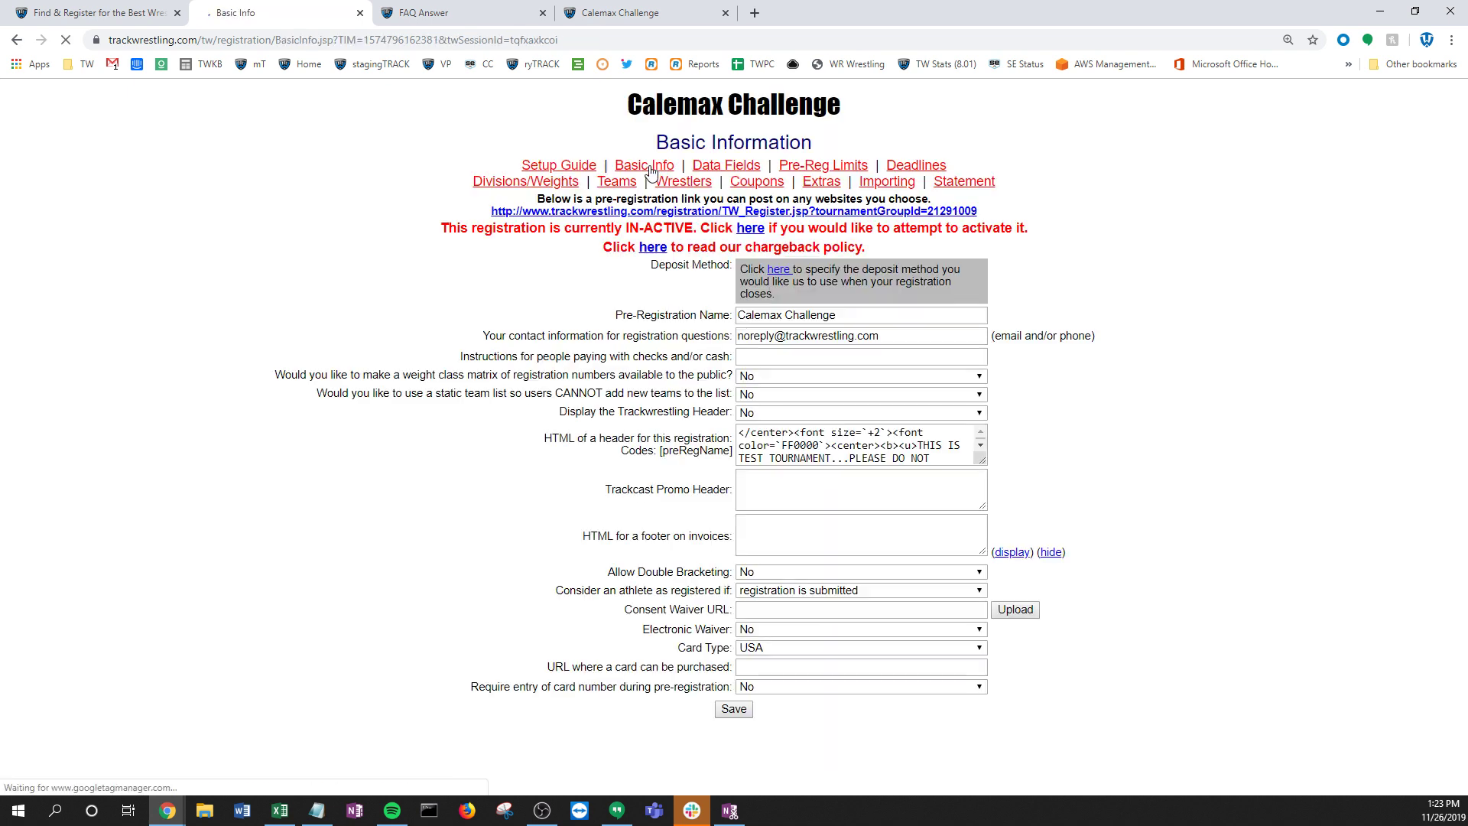
Step: Activate the Calemax Challenge registration by entering 'I agree' and dismissing the success alert
{"action": "left_click", "coordinate": [750, 235]}
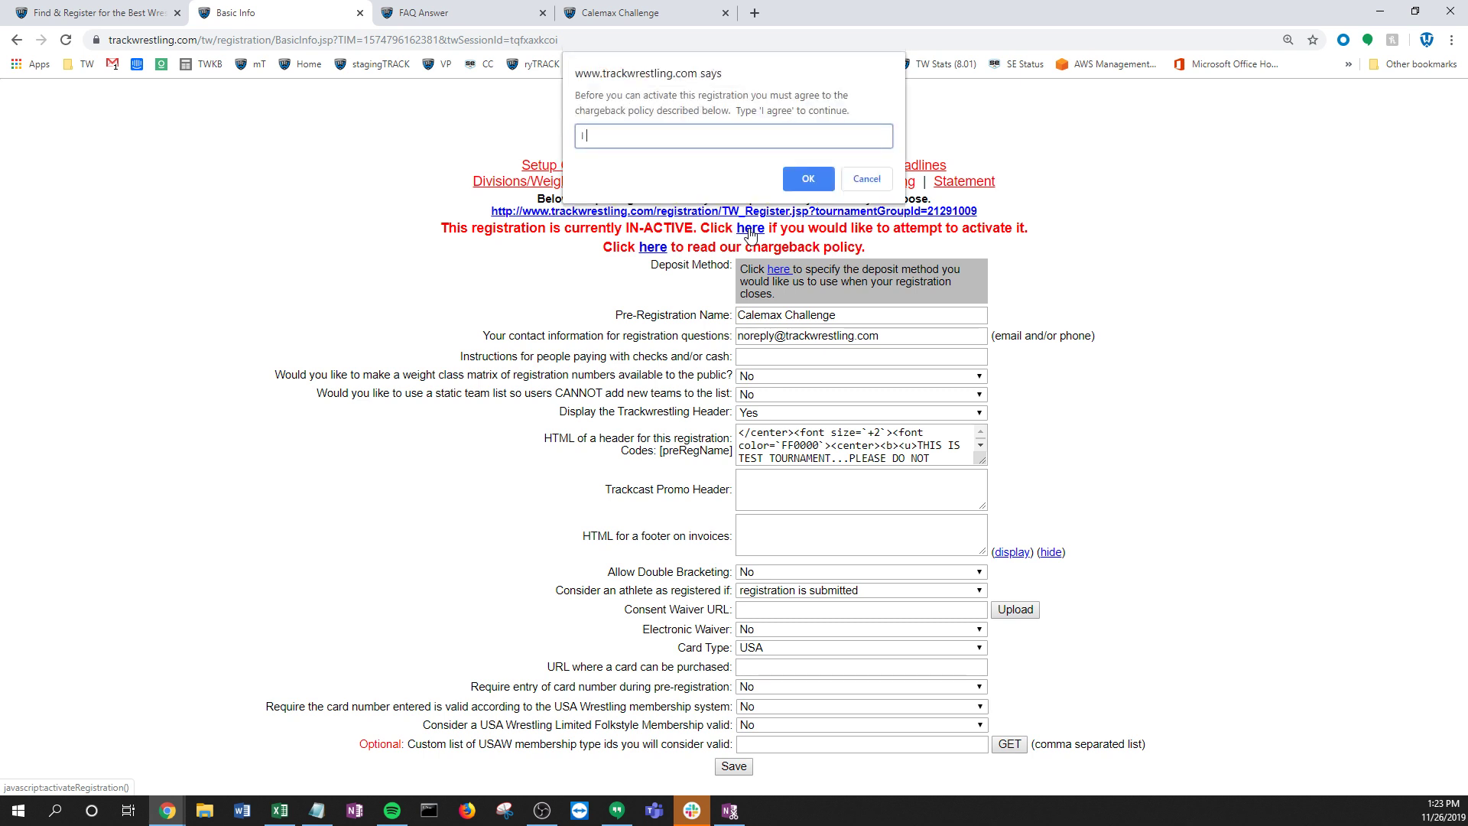
{"action": "type", "text": "I agree"}
{"action": "key", "text": "Return"}
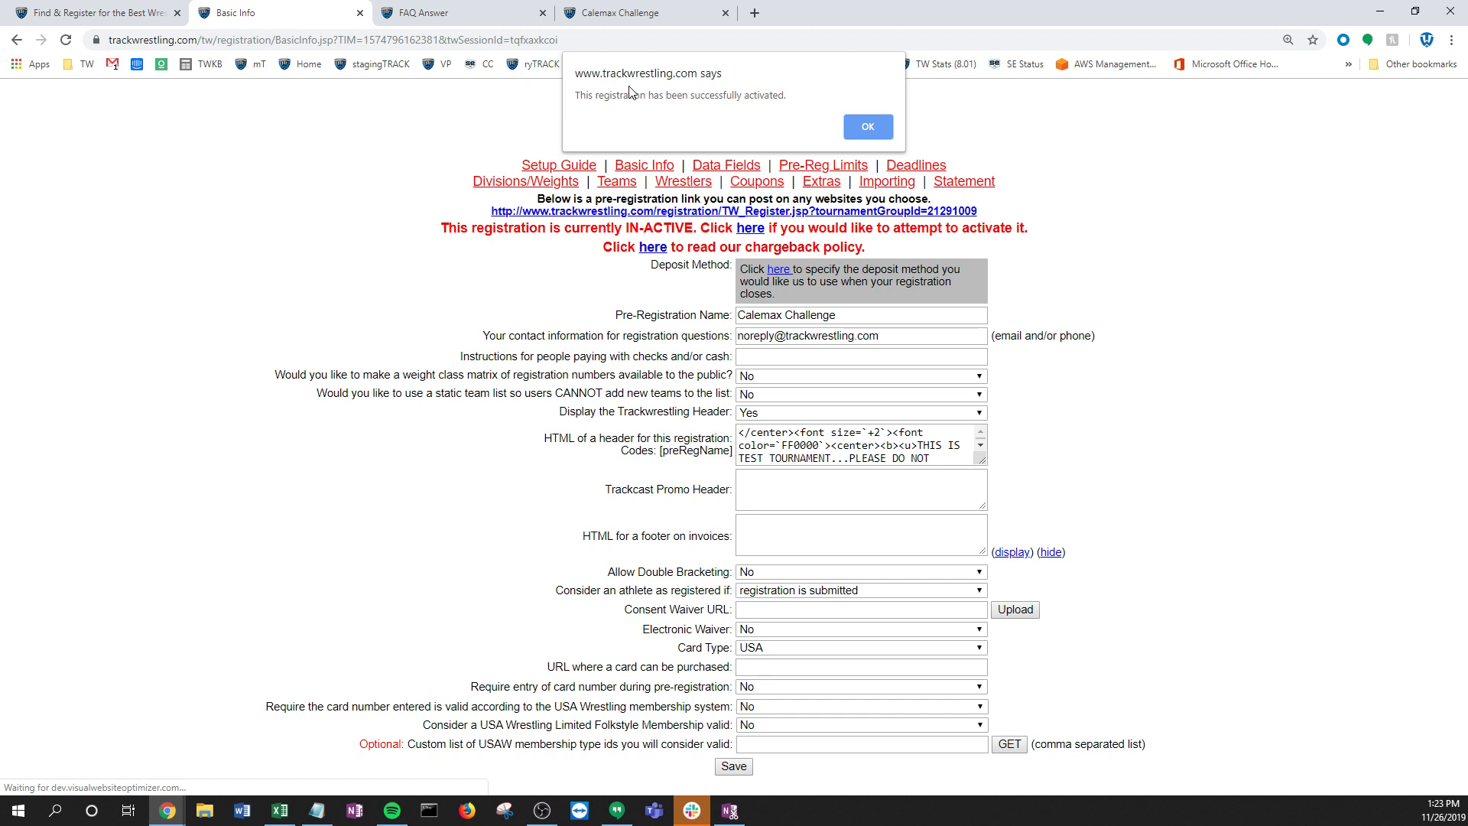
{"action": "left_click", "coordinate": [856, 127]}
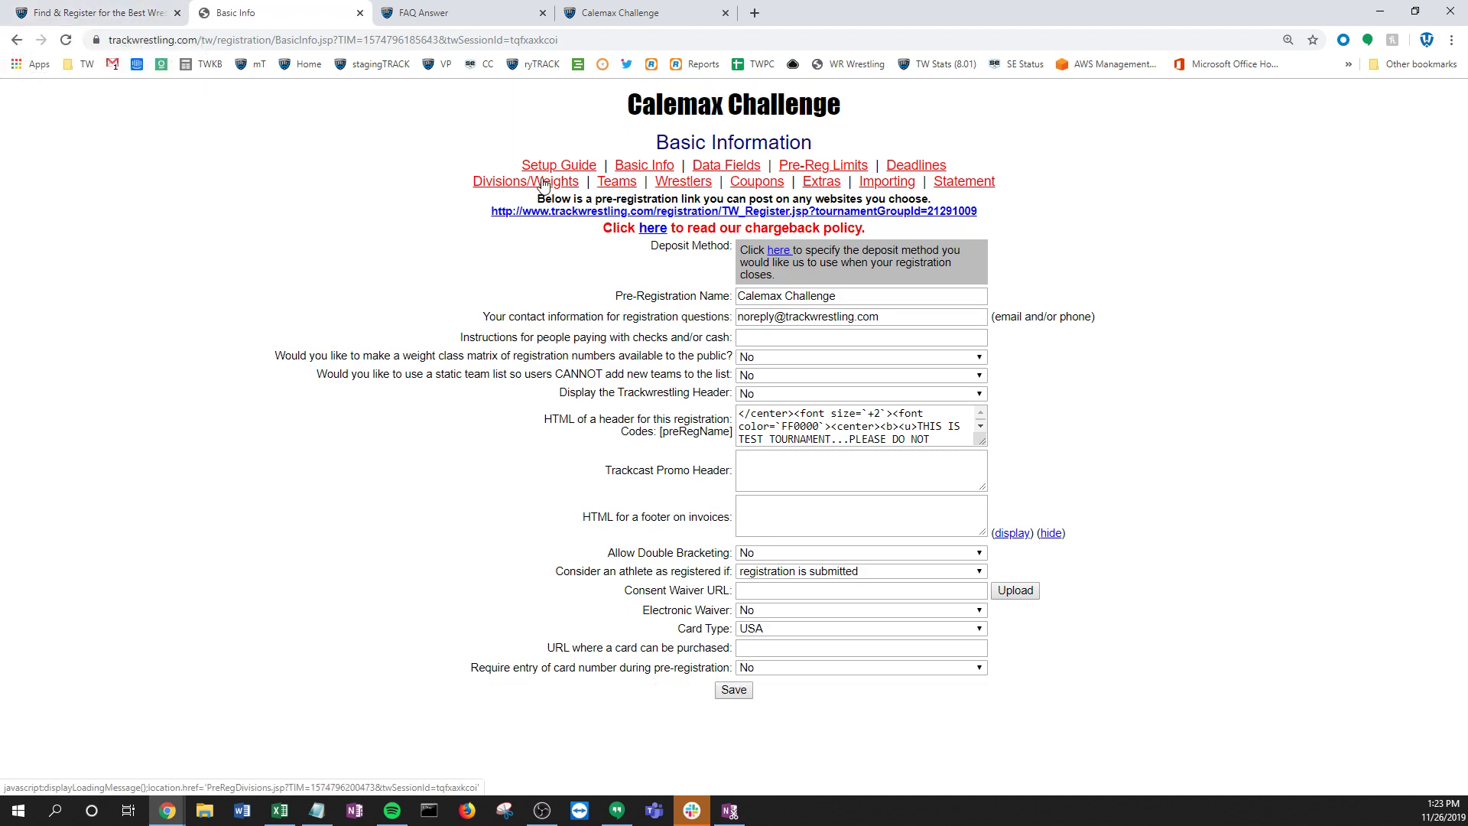
Step: Open Calemax Challenge's public pre-registration page and scroll through its now-active registration options
{"action": "left_click", "coordinate": [122, 19]}
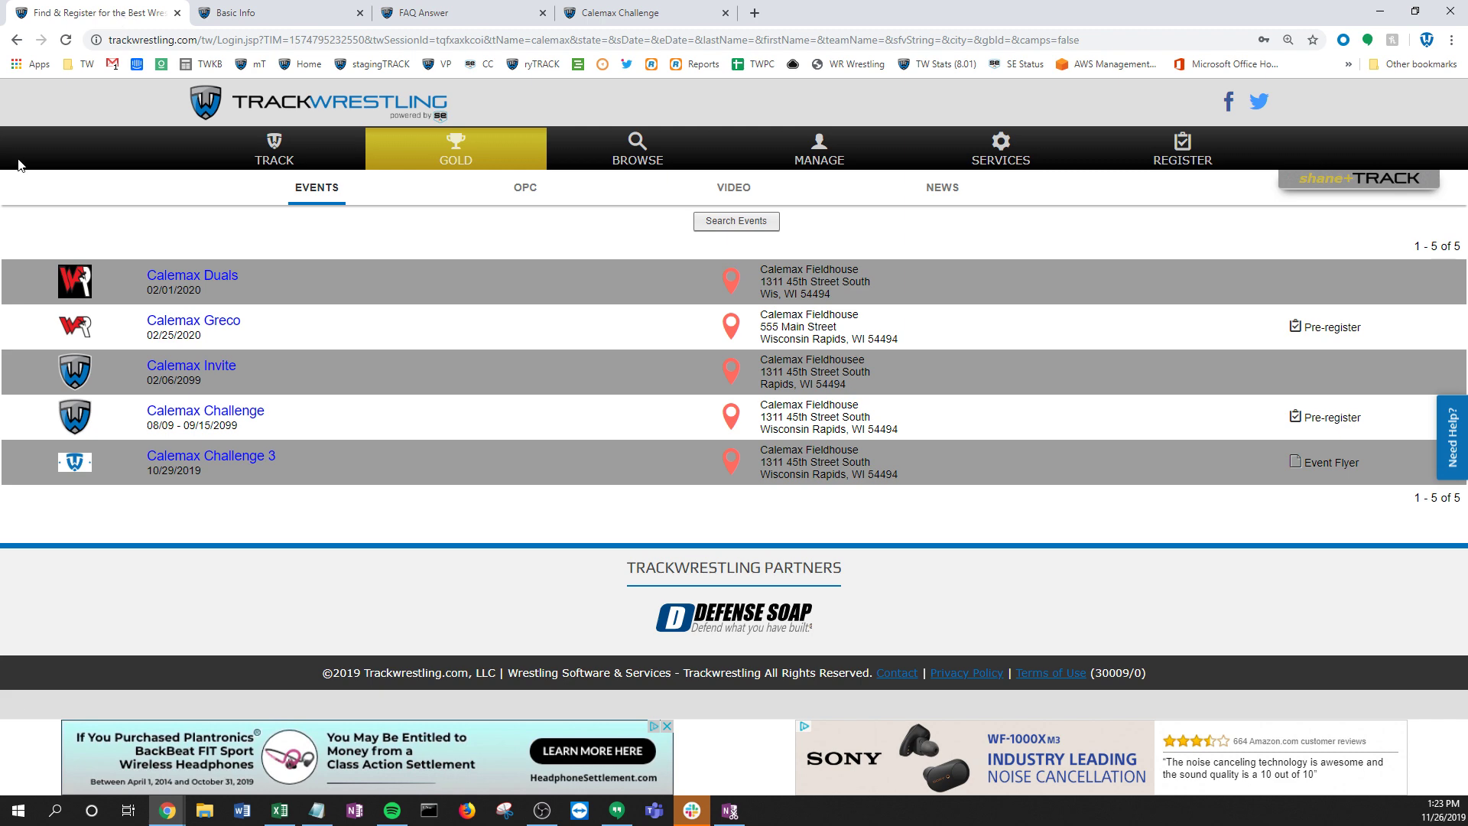
{"action": "left_click", "coordinate": [1326, 418]}
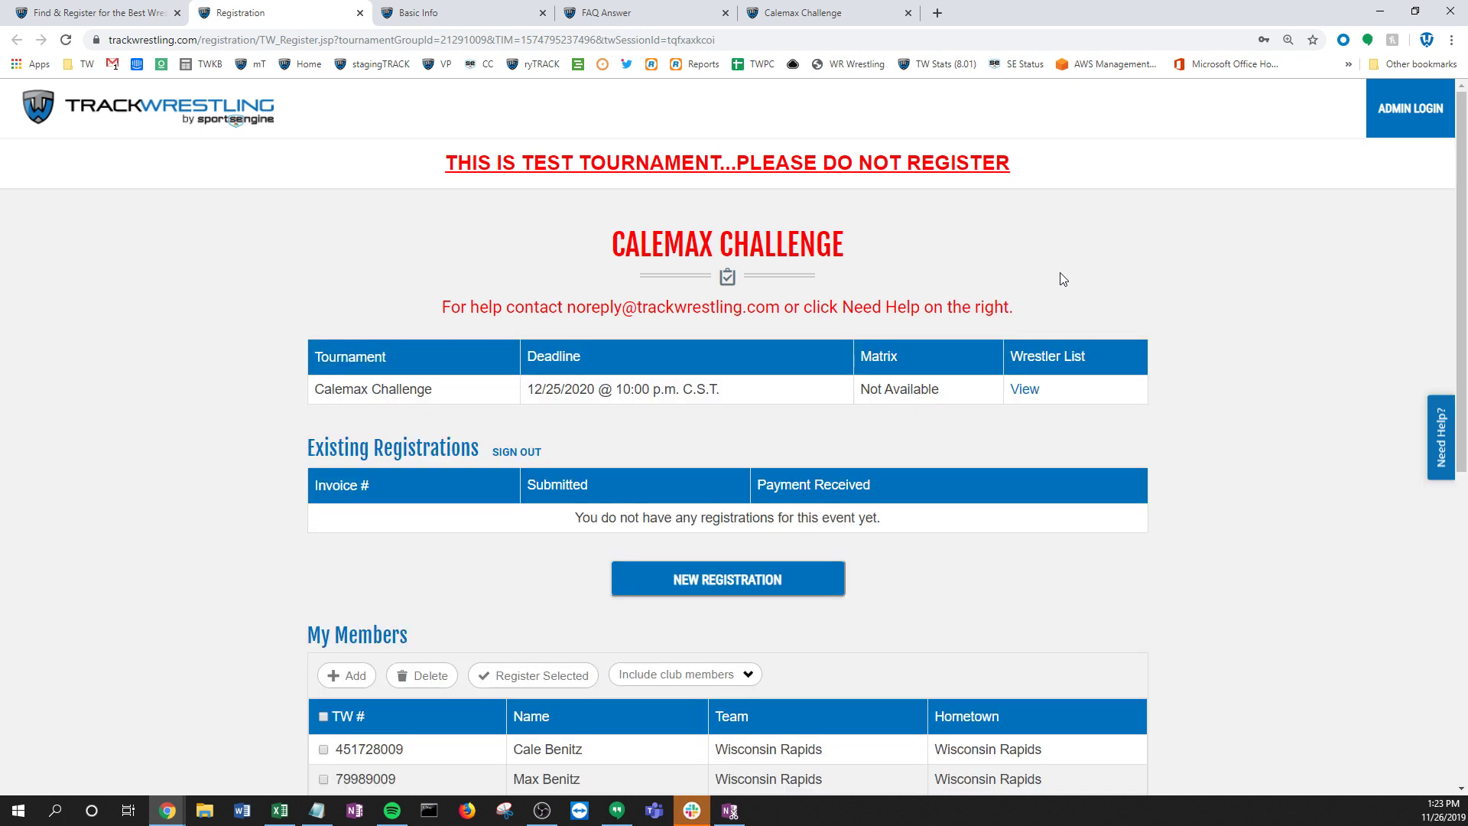
{"action": "scroll", "coordinate": [1237, 510], "scroll_direction": "down", "scroll_amount": 3}
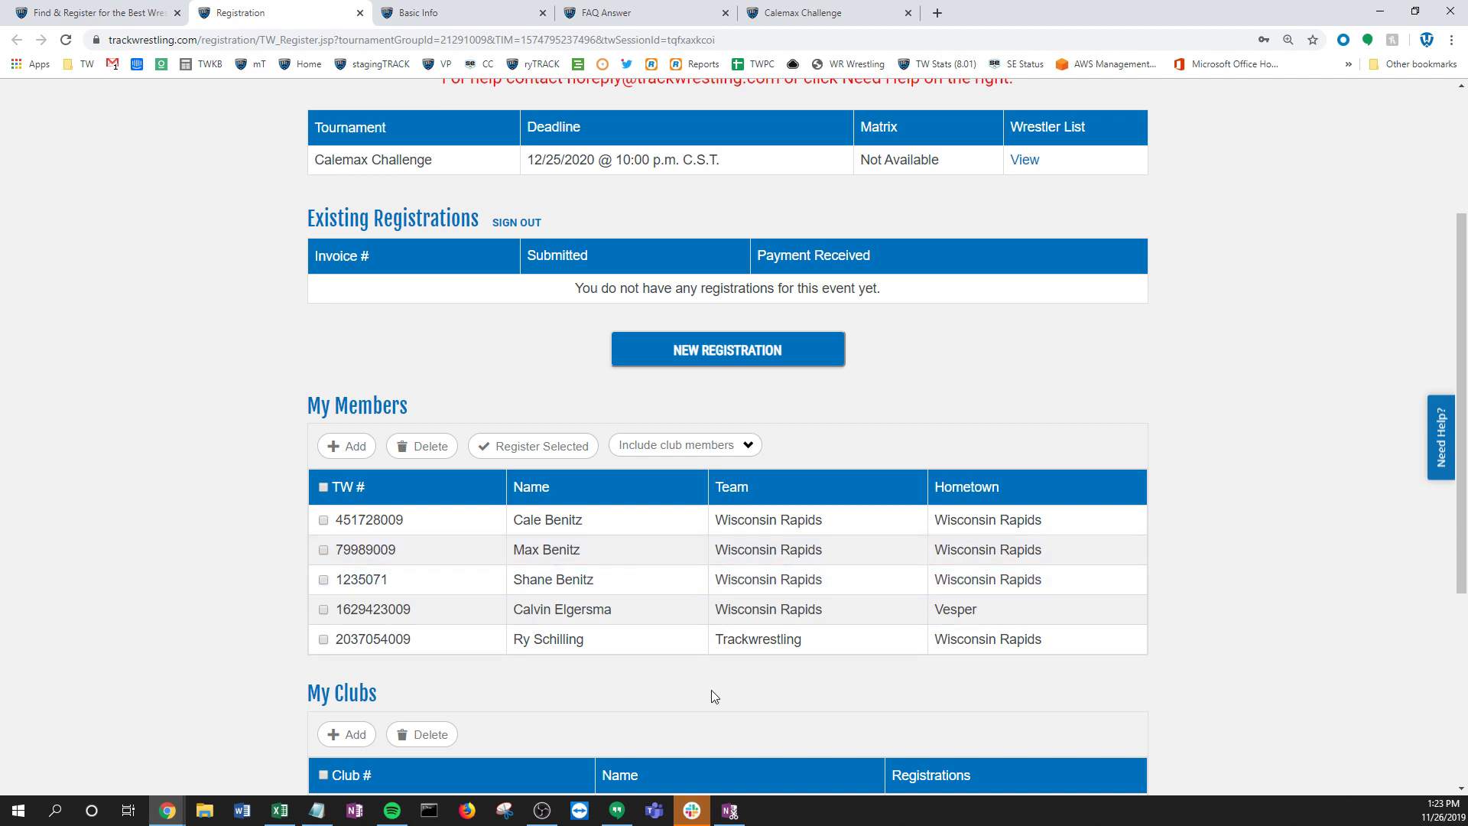
{"action": "scroll", "coordinate": [1101, 474], "scroll_direction": "down", "scroll_amount": 3}
{"action": "scroll", "coordinate": [1219, 436], "scroll_direction": "up", "scroll_amount": 4}
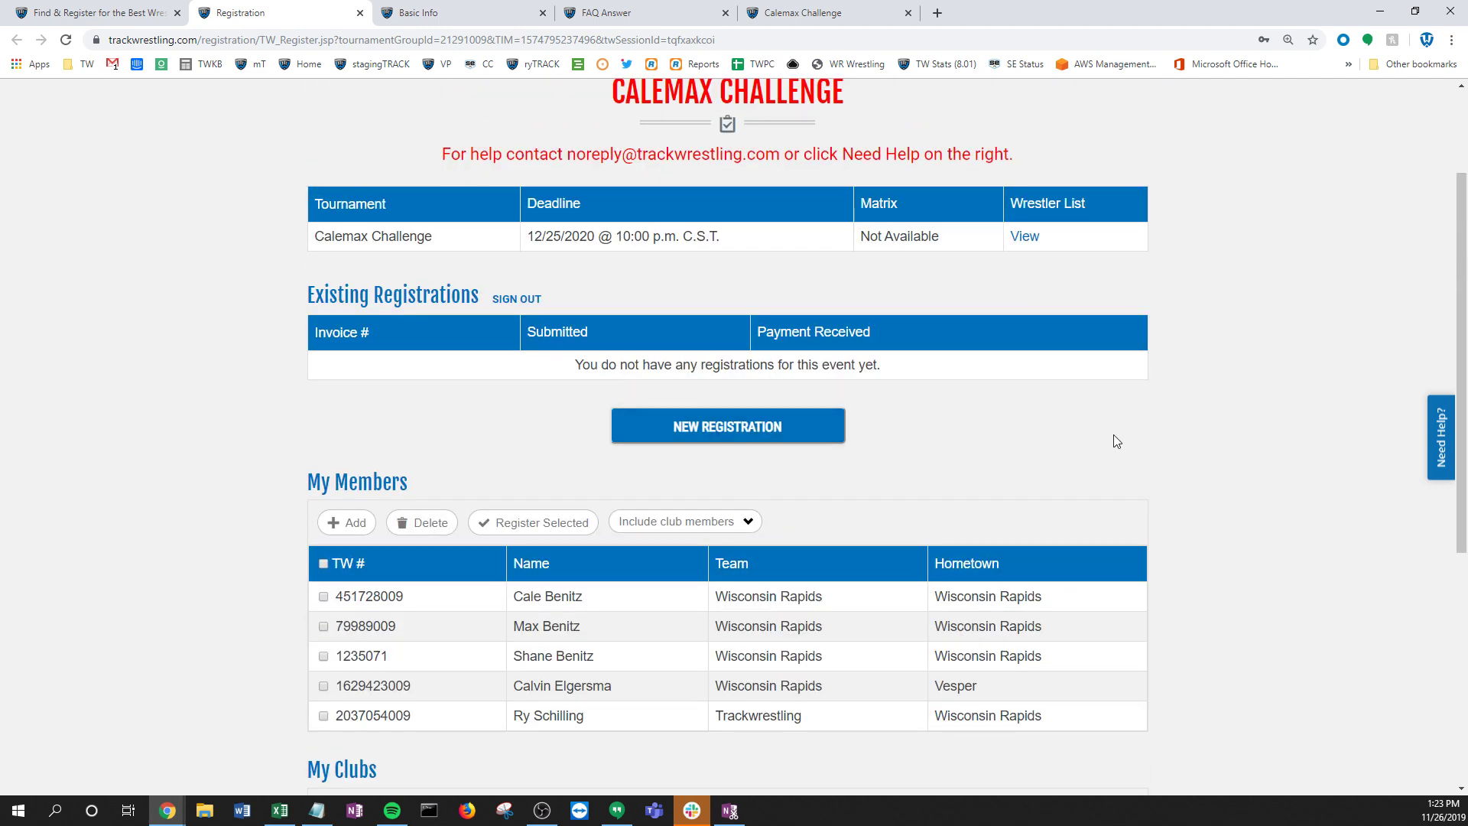